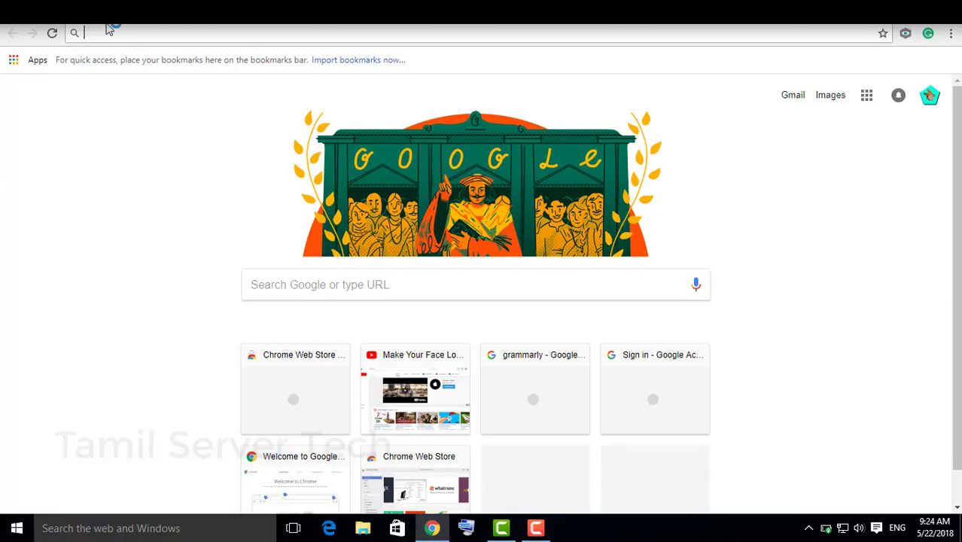
Step: Search the Chrome Web Store for 'mail tracker' to find the Mailtrack extension
{"action": "left_click", "coordinate": [34, 62]}
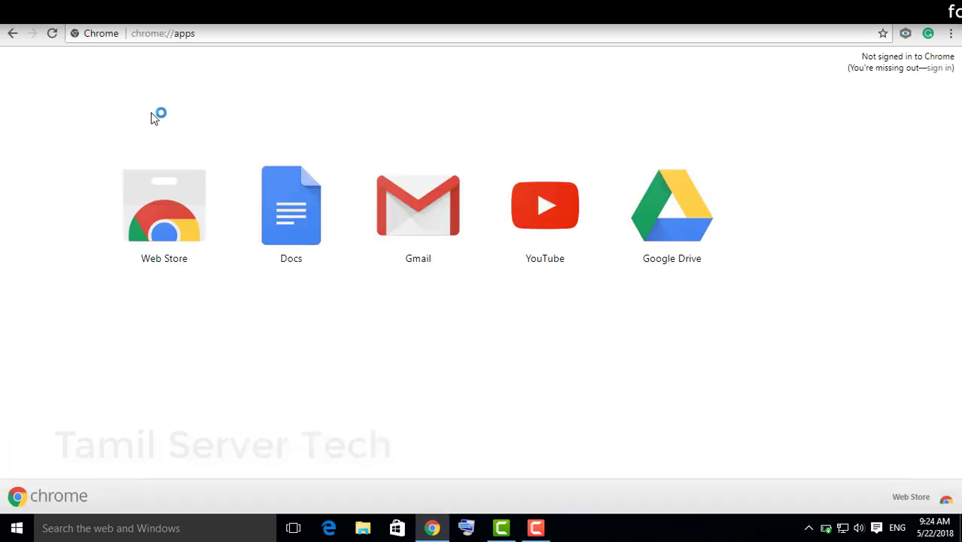
{"action": "left_click", "coordinate": [165, 225]}
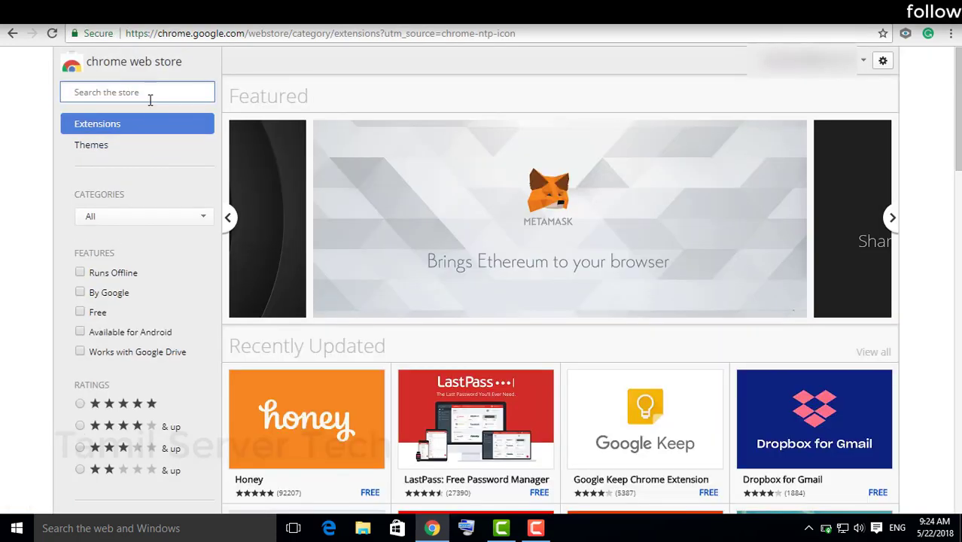
{"action": "left_click", "coordinate": [153, 93]}
{"action": "type", "text": "mail"}
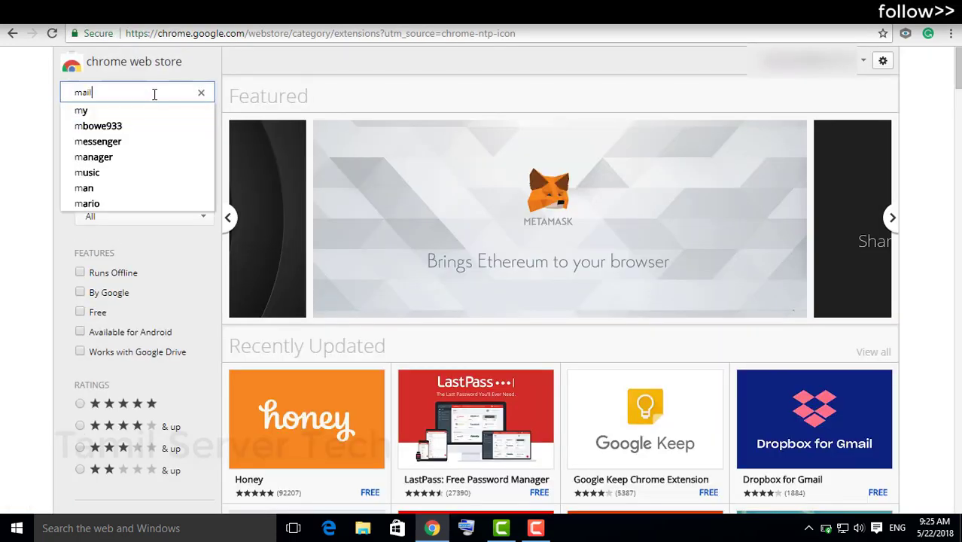
{"action": "type", "text": " tr"}
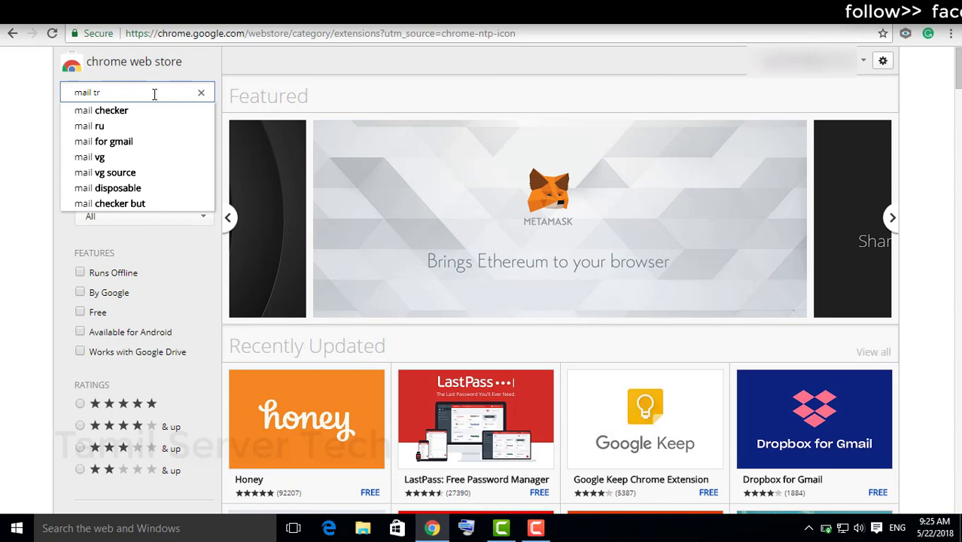
{"action": "type", "text": "a"}
{"action": "left_click", "coordinate": [128, 127]}
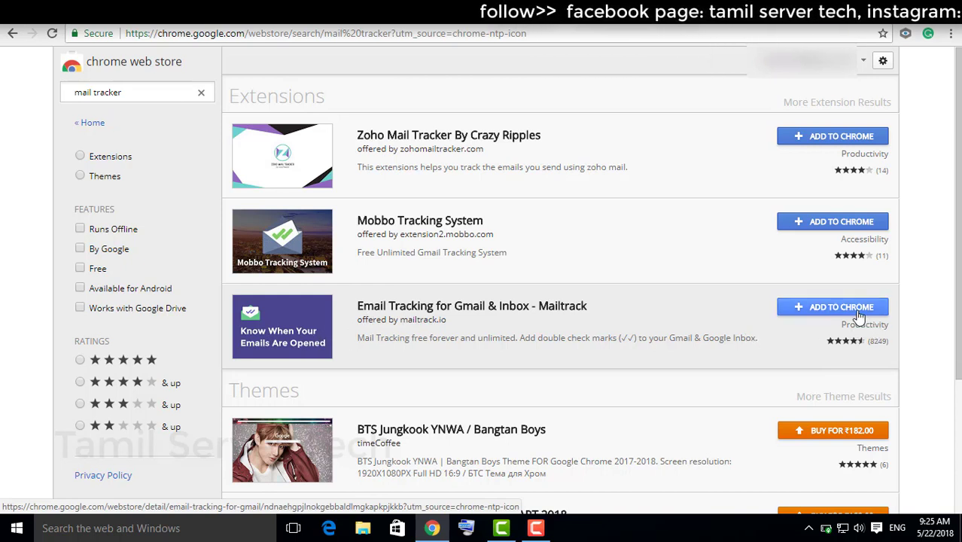
Step: Add the Email Tracking for Gmail & Inbox - Mailtrack extension to Chrome
{"action": "left_click", "coordinate": [859, 309]}
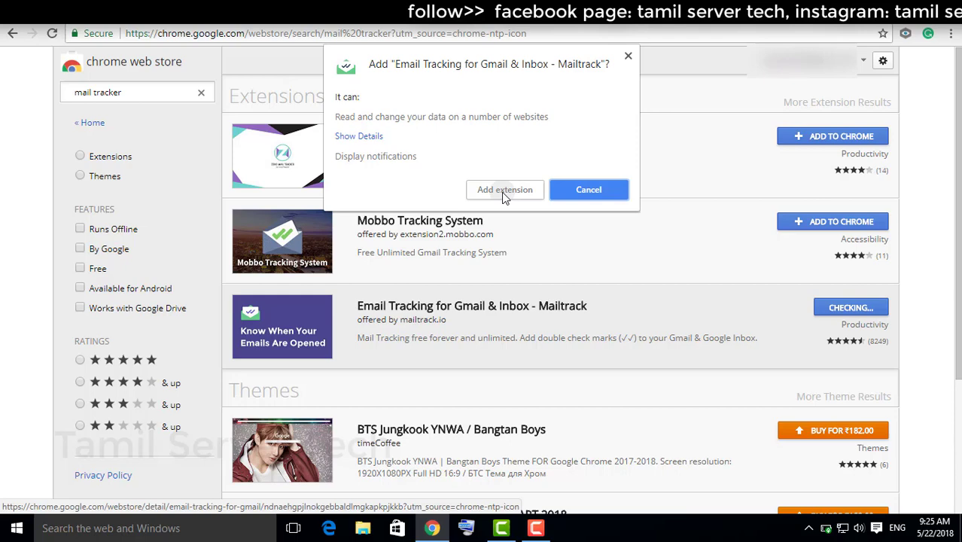
{"action": "left_click", "coordinate": [505, 190]}
{"action": "left_click", "coordinate": [928, 34]}
{"action": "left_click", "coordinate": [825, 306]}
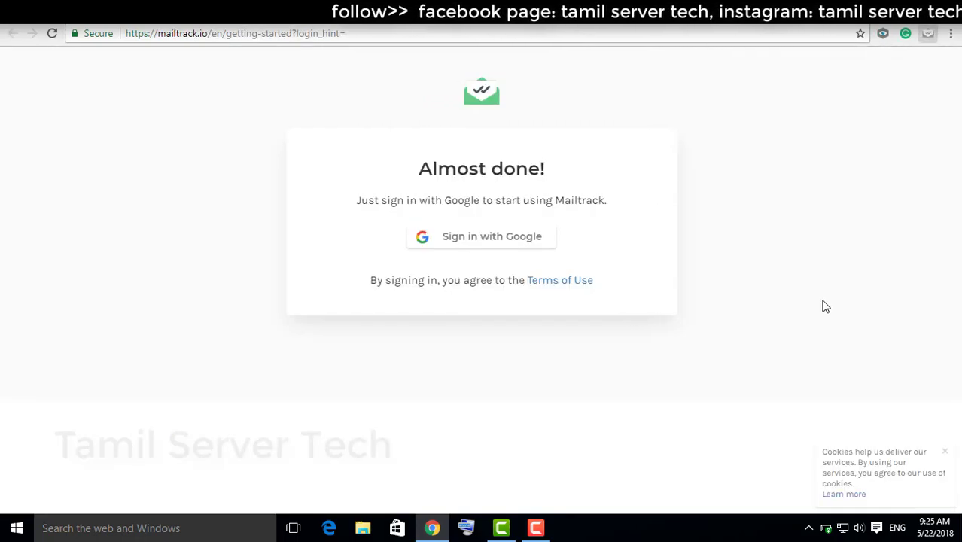
Step: Sign in to Mailtrack with the Google account, allow access, choose the free plan, and go to Gmail
{"action": "left_click", "coordinate": [474, 245]}
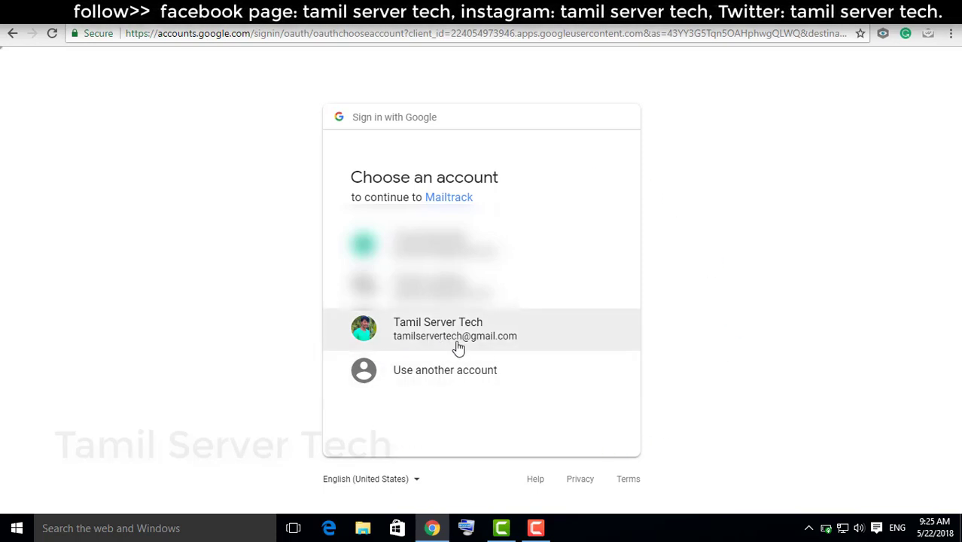
{"action": "left_click", "coordinate": [380, 348]}
{"action": "left_click", "coordinate": [580, 416]}
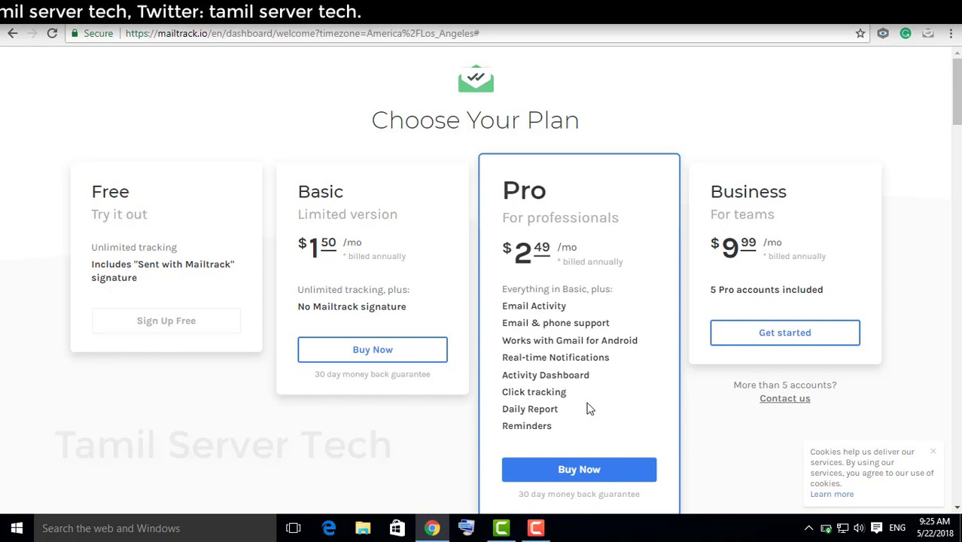
{"action": "scroll", "coordinate": [589, 408], "scroll_direction": "down", "scroll_amount": 1}
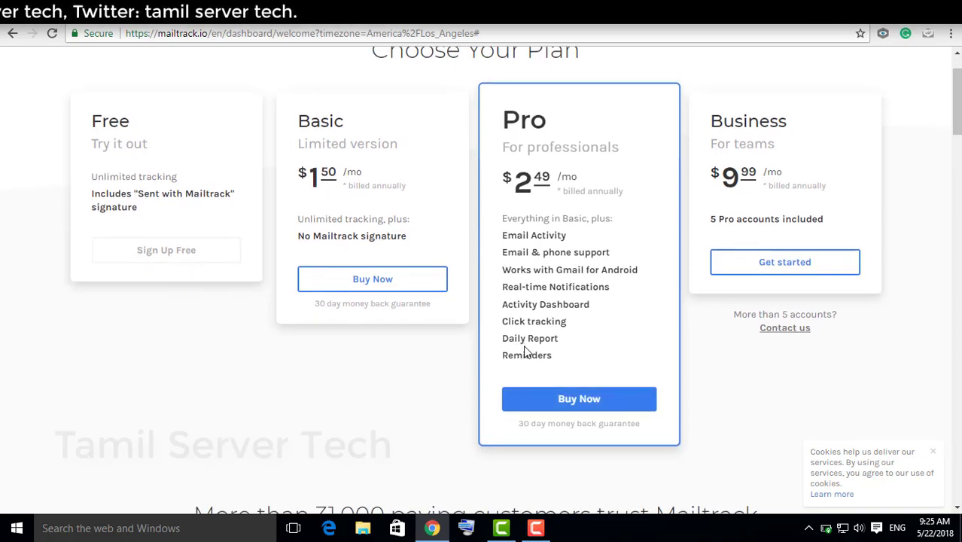
{"action": "left_click", "coordinate": [164, 256]}
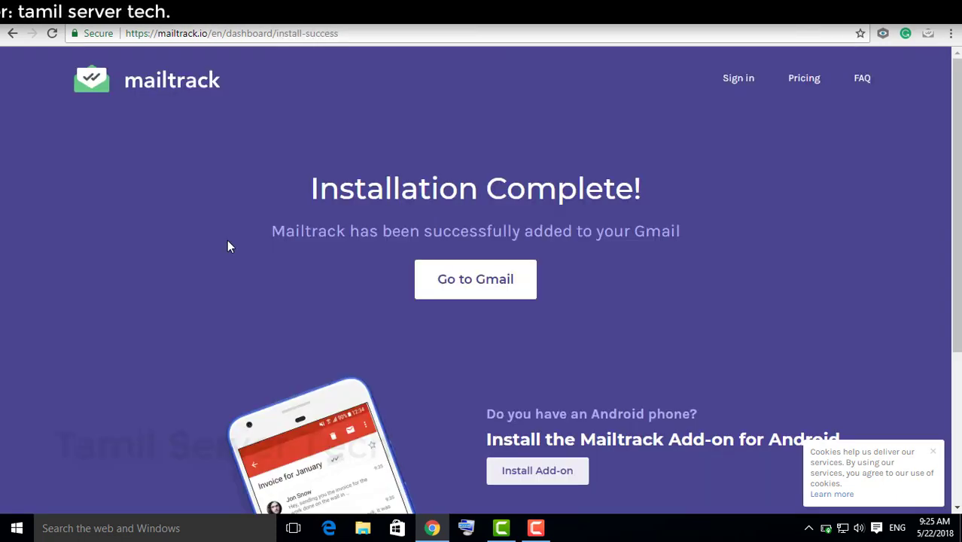
{"action": "left_click", "coordinate": [474, 286]}
Step: Check the Mailtrack icon menu, then switch Gmail to the Sent folder
{"action": "left_click", "coordinate": [877, 73]}
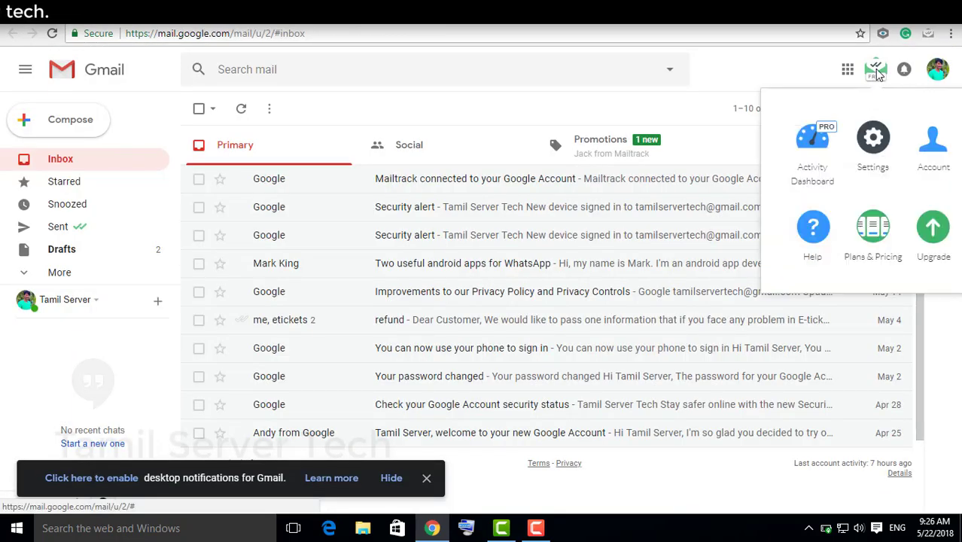
{"action": "left_click", "coordinate": [745, 91]}
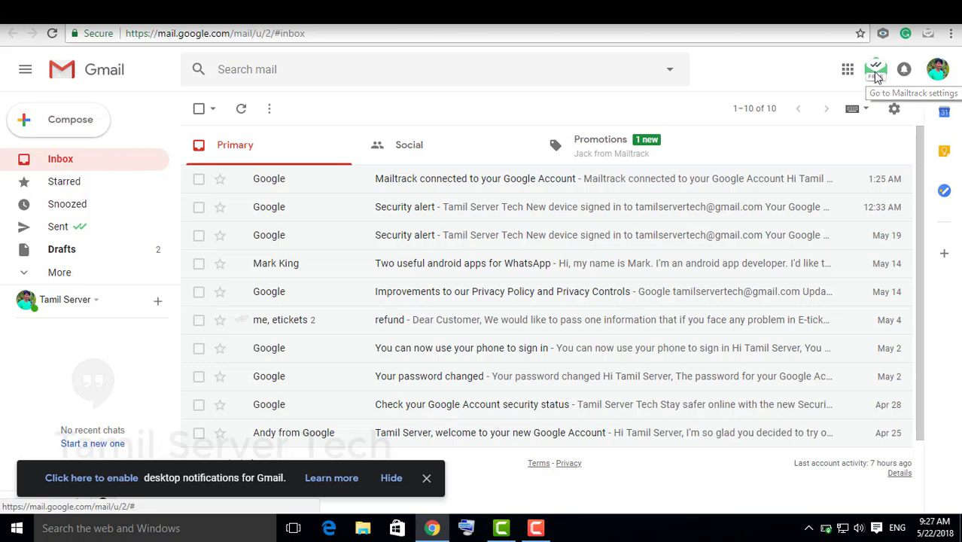
{"action": "left_click", "coordinate": [877, 76]}
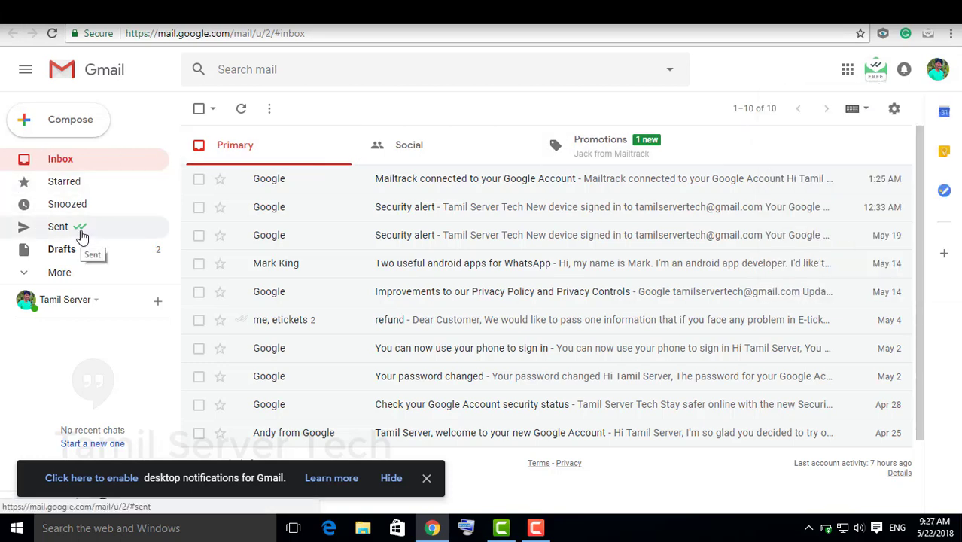
{"action": "left_click", "coordinate": [83, 235]}
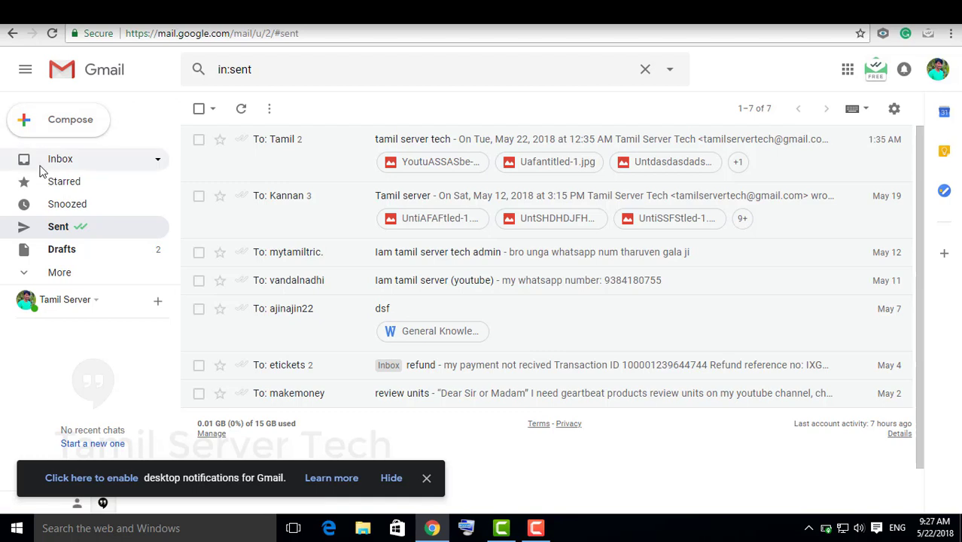
Step: Start a new email to the recipient's Gmail address with subject 'mail track'
{"action": "left_click", "coordinate": [59, 128]}
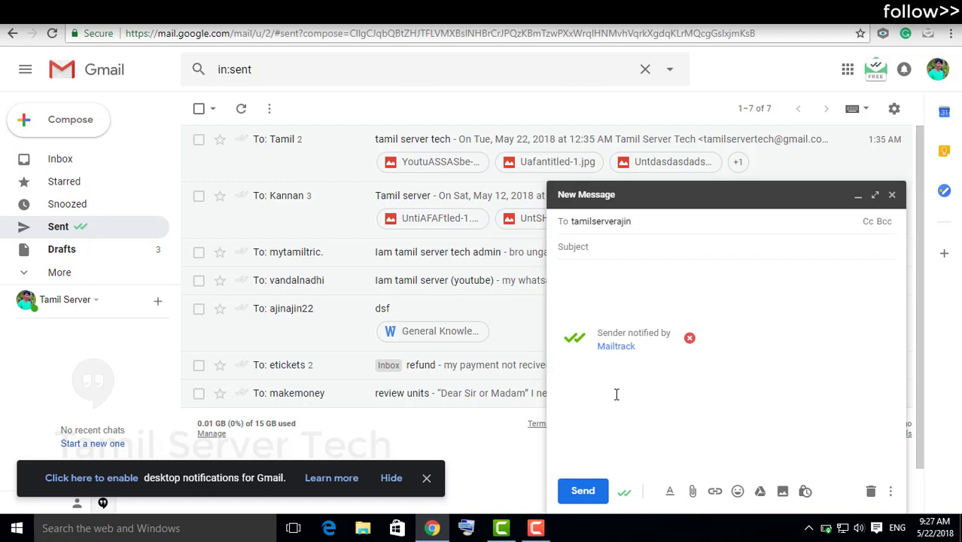
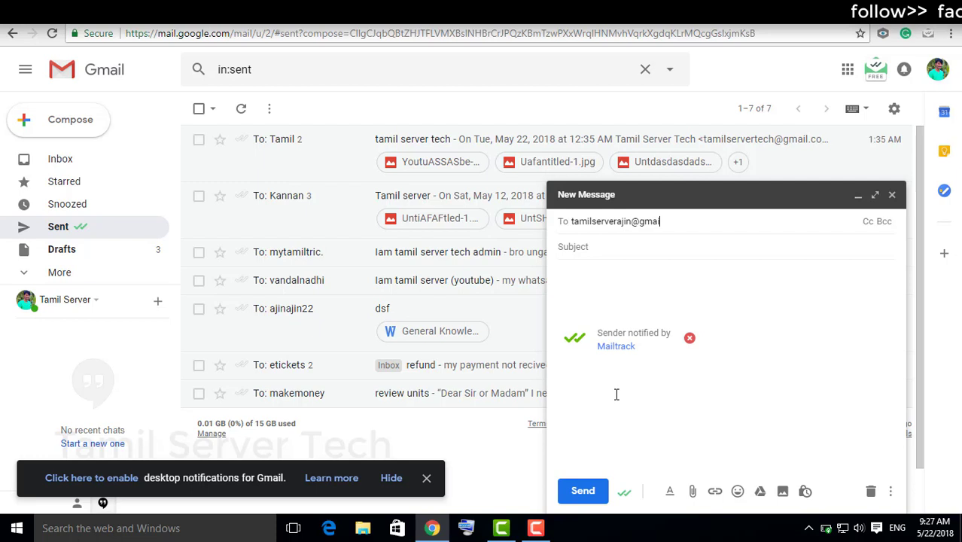
{"action": "key", "text": "Tab"}
{"action": "type", "text": "mail track"}
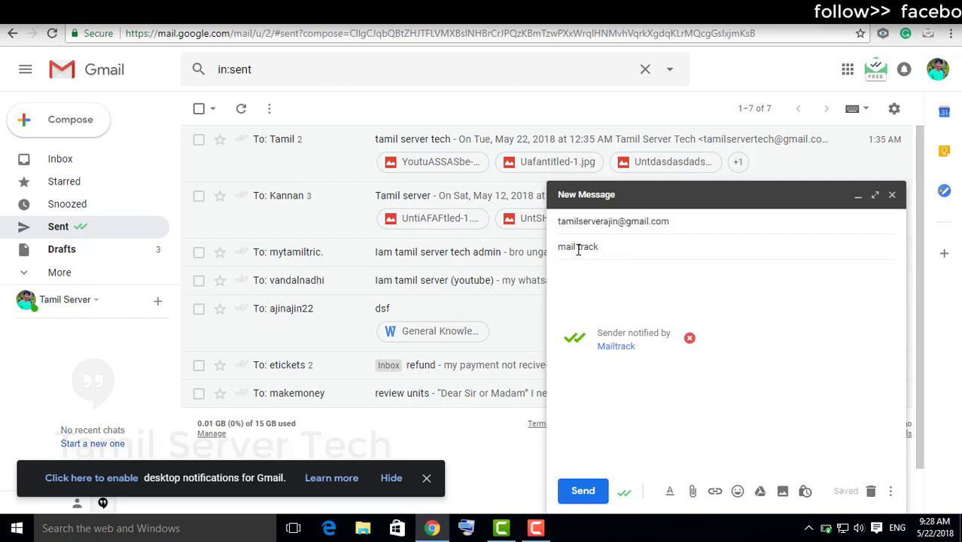
Step: Write 'like comment subscribe' as the body and send the tracked email
{"action": "left_click", "coordinate": [655, 297]}
{"action": "type", "text": "like comment subscribe"}
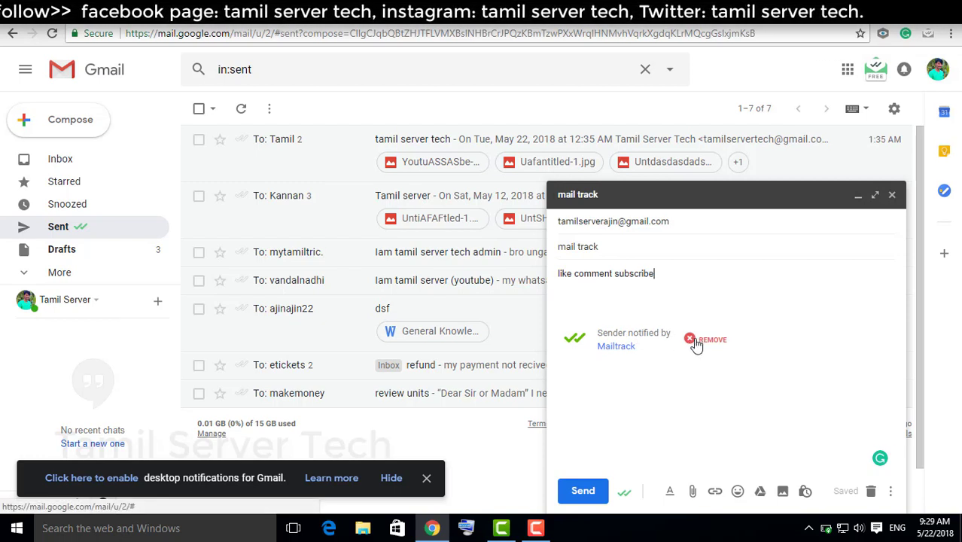
{"action": "left_click", "coordinate": [593, 497]}
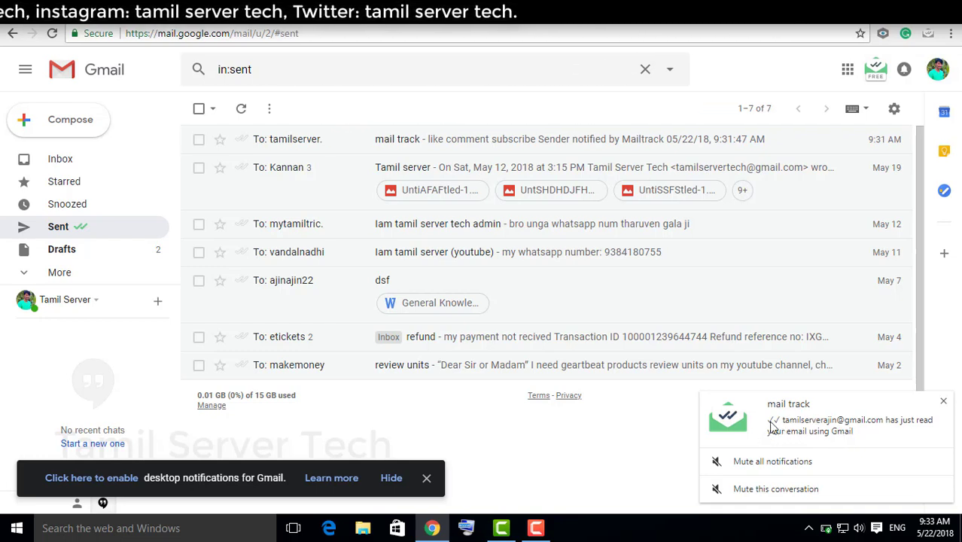
{"action": "left_click", "coordinate": [533, 143]}
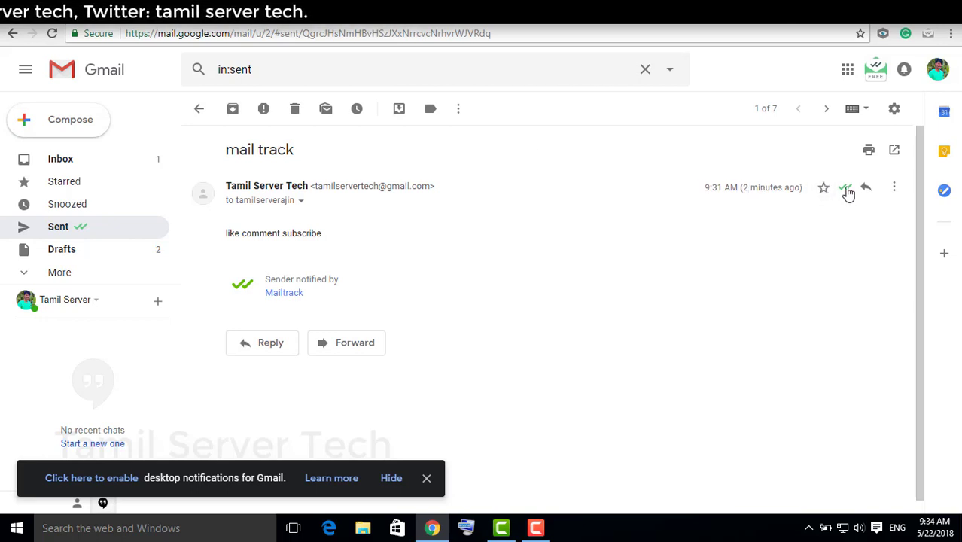
{"action": "mouse_move", "coordinate": [841, 193]}
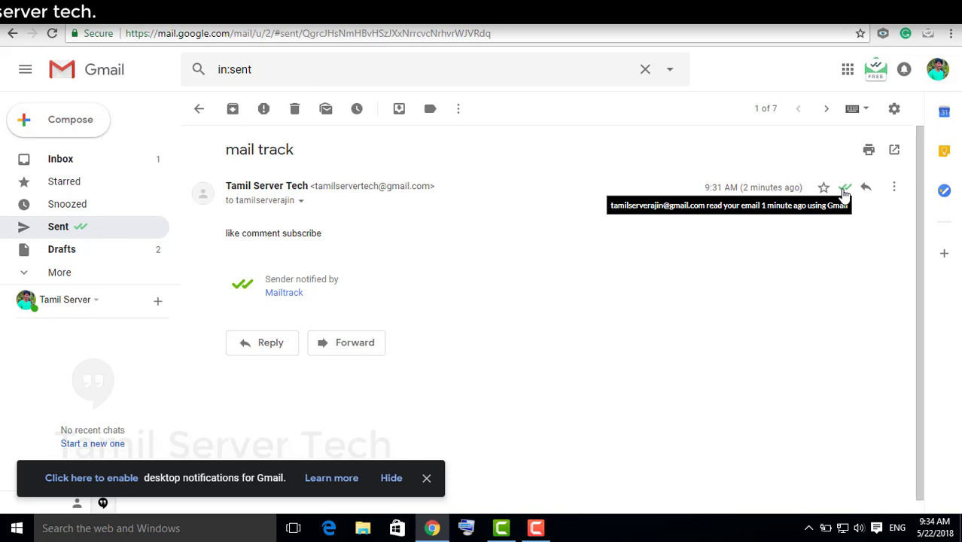
{"action": "left_click", "coordinate": [90, 162]}
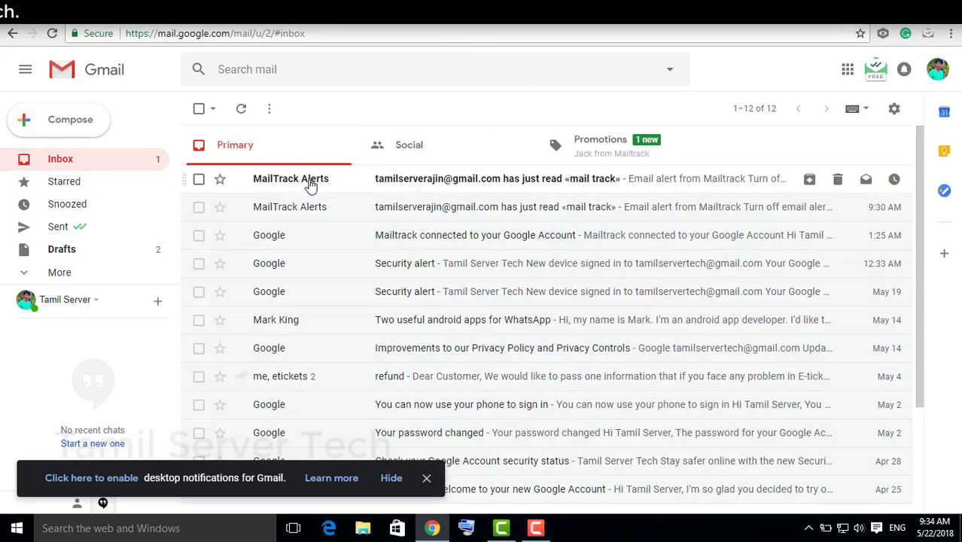
{"action": "left_click", "coordinate": [349, 183]}
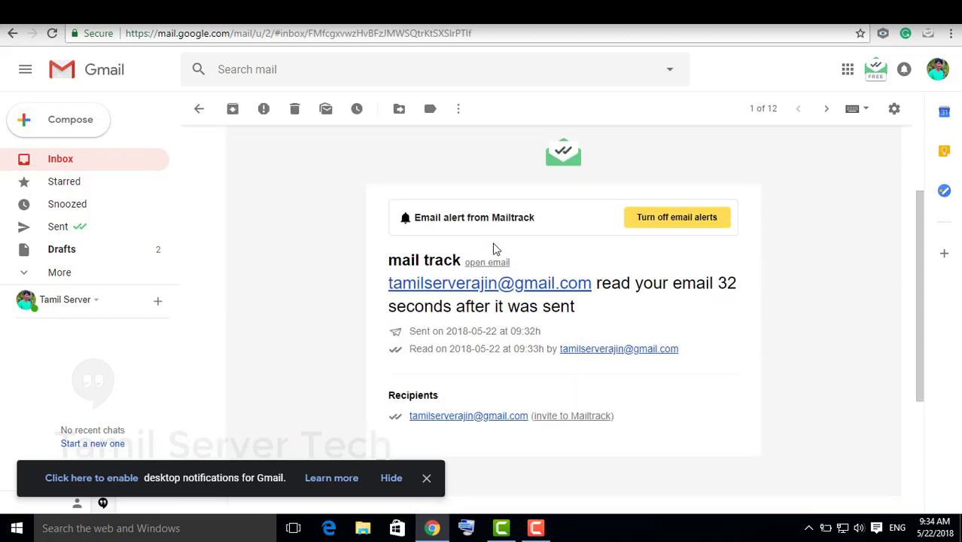
{"action": "scroll", "coordinate": [478, 237], "scroll_direction": "up", "scroll_amount": 1}
{"action": "scroll", "coordinate": [495, 252], "scroll_direction": "up", "scroll_amount": 1}
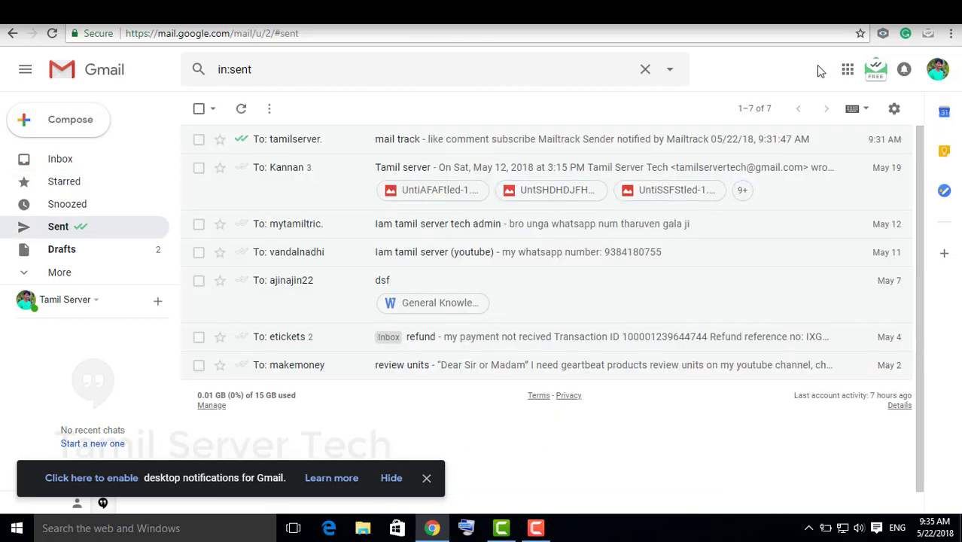
{"action": "left_click", "coordinate": [877, 73]}
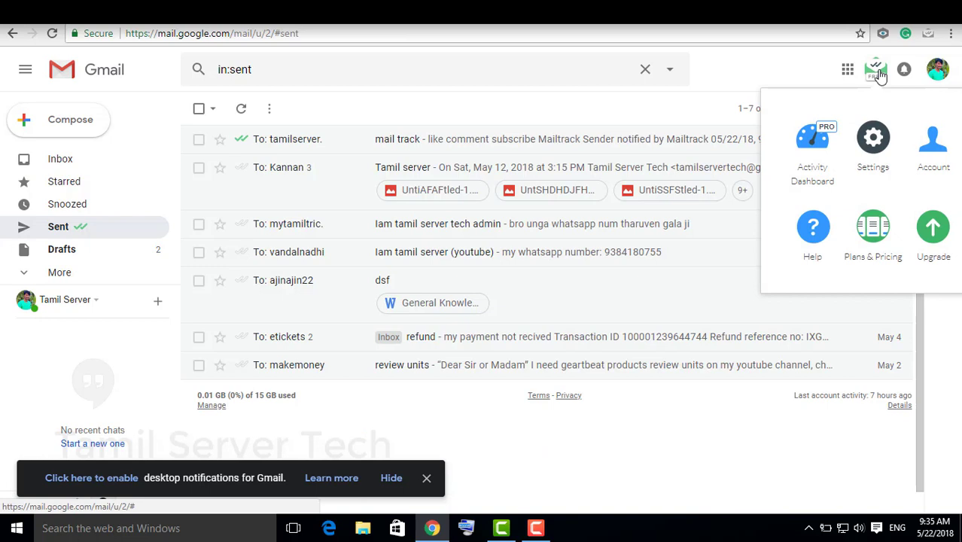
{"action": "left_click", "coordinate": [875, 75]}
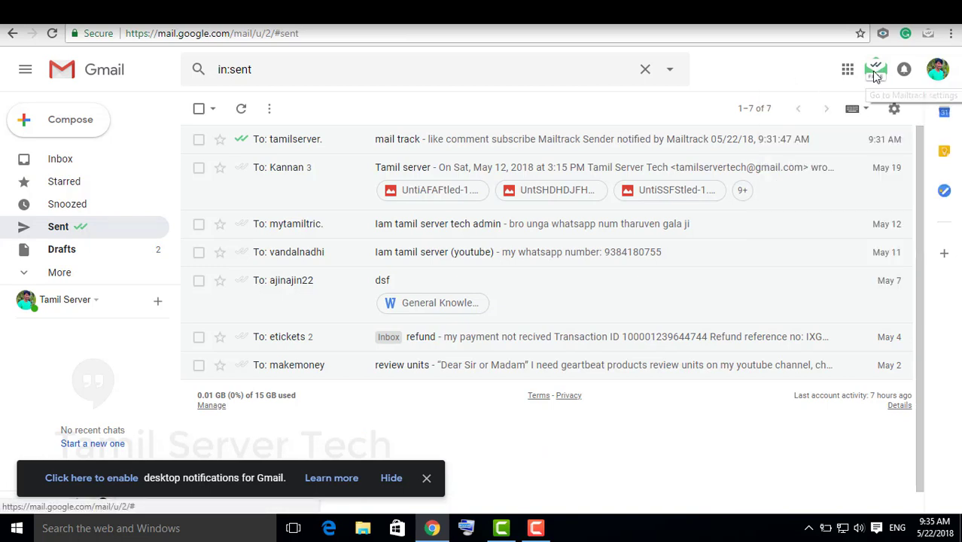
{"action": "left_click", "coordinate": [873, 75]}
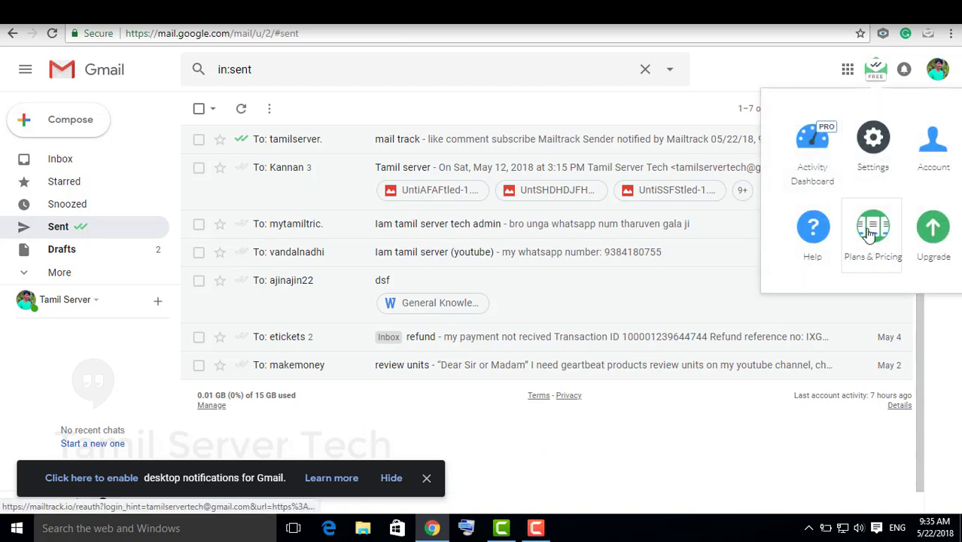
{"action": "left_click", "coordinate": [928, 156]}
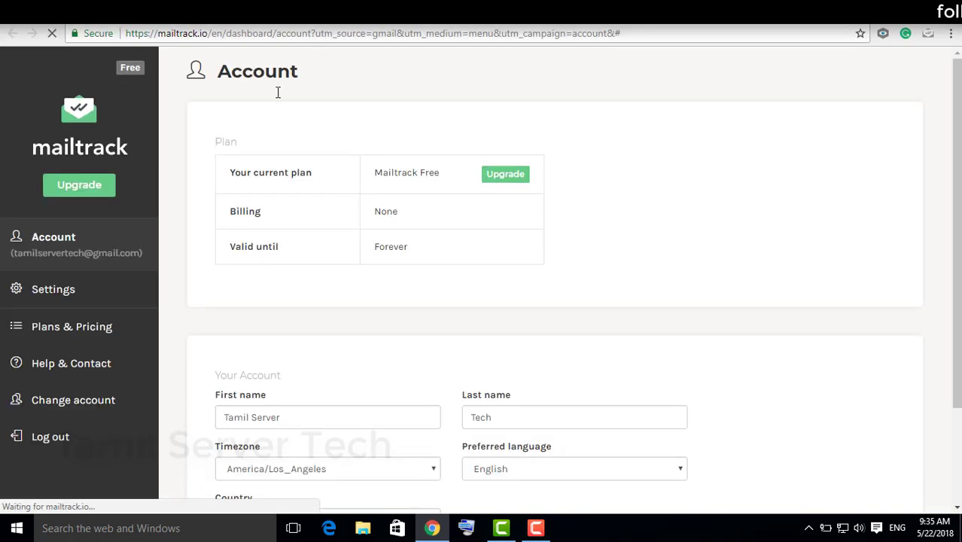
{"action": "scroll", "coordinate": [329, 191], "scroll_direction": "down", "scroll_amount": 2}
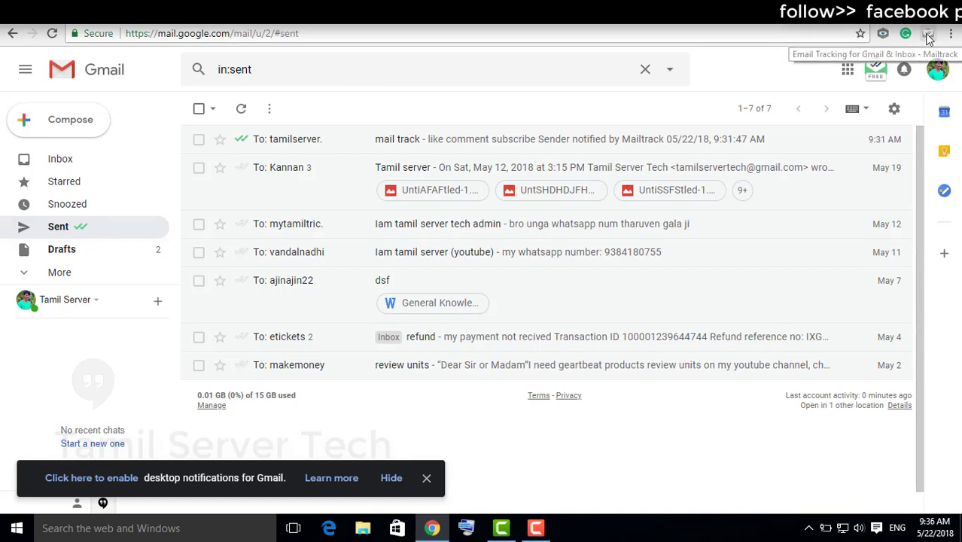
Step: Remove Mailtrack from Chrome and submit the uninstall survey with reason Other: 'testing'
{"action": "right_click", "coordinate": [927, 38]}
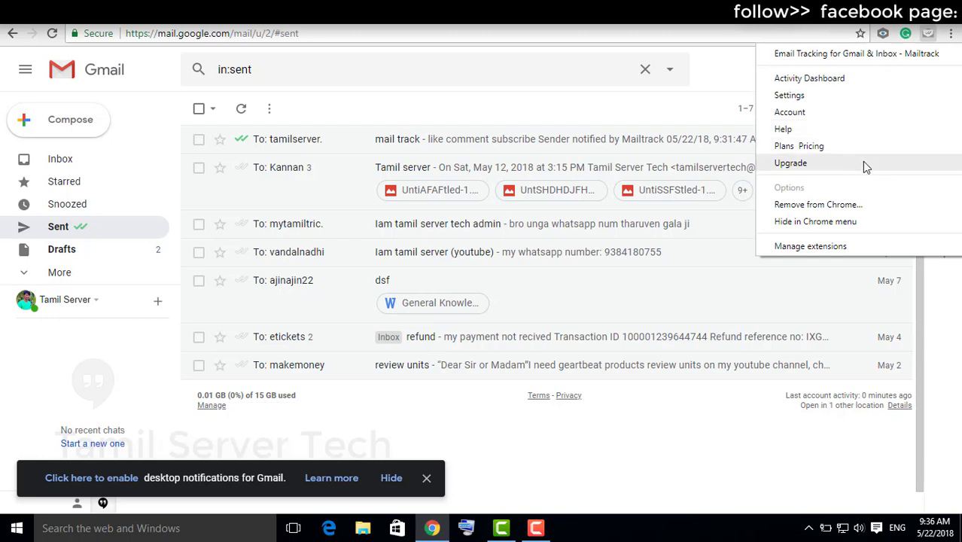
{"action": "left_click", "coordinate": [818, 205]}
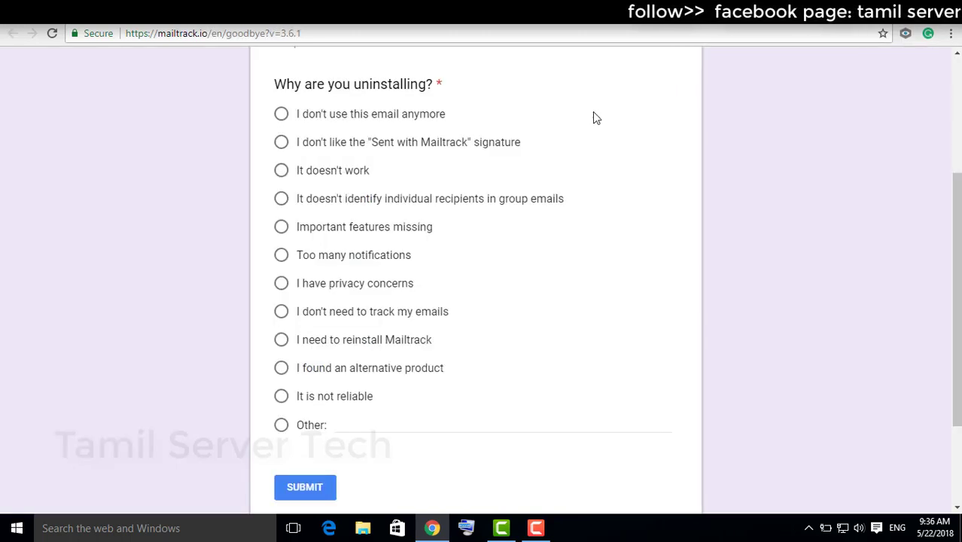
{"action": "scroll", "coordinate": [595, 121], "scroll_direction": "down", "scroll_amount": 2}
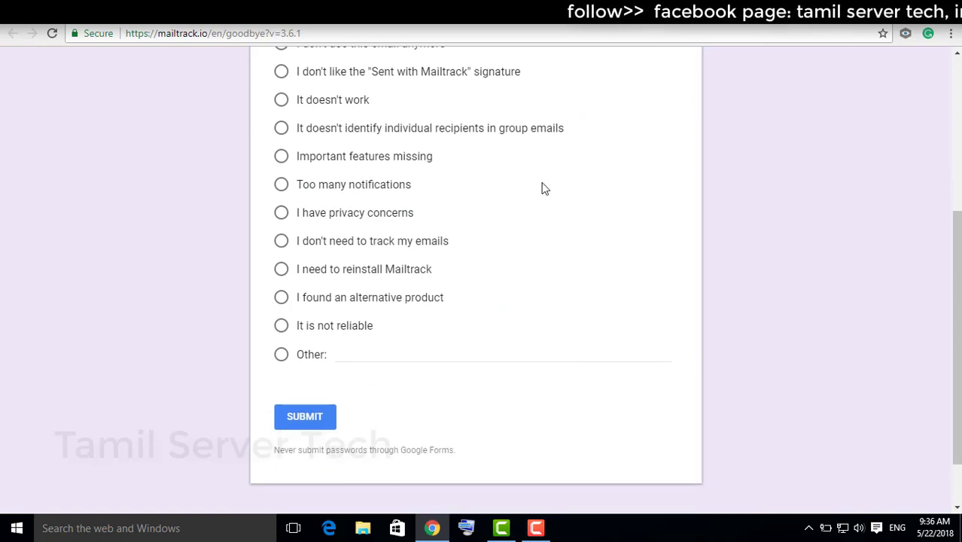
{"action": "left_click", "coordinate": [354, 354]}
{"action": "type", "text": "testing"}
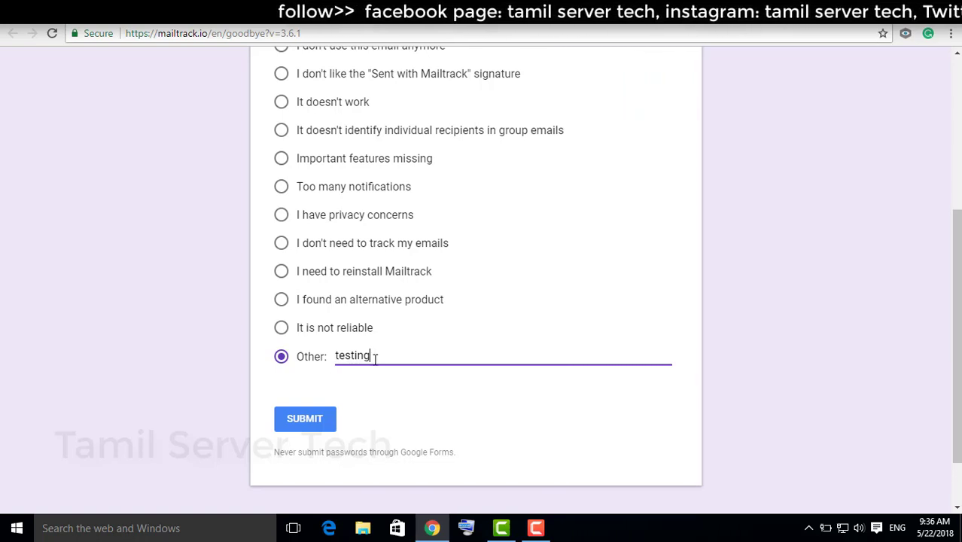
{"action": "left_click", "coordinate": [306, 420]}
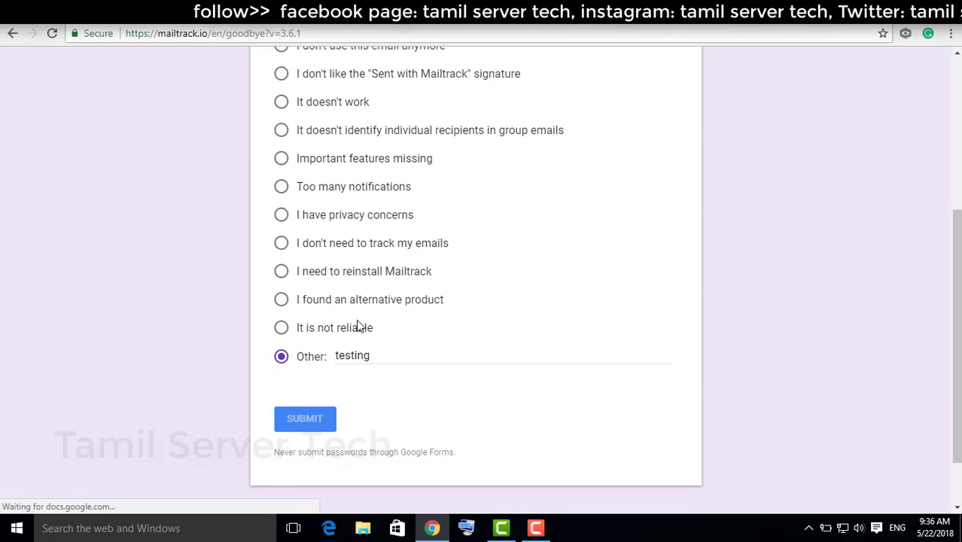
{"action": "key", "text": "ctrl+t"}
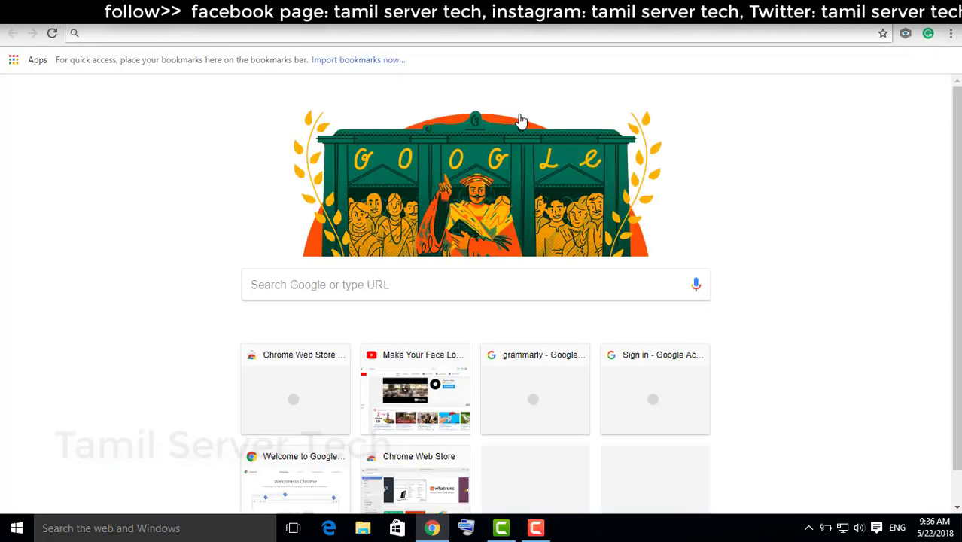